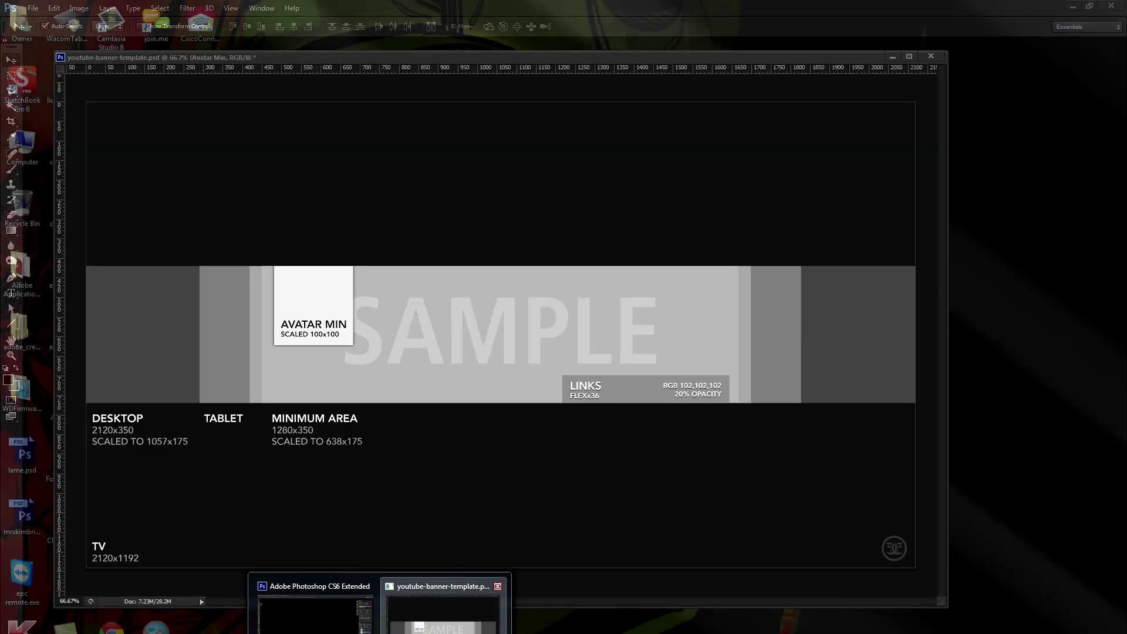
Step: Switch from the banner template to the YouTube channel in Firefox, widen the browser window to examine the banner's scaling, and return to Photoshop
click(428, 622)
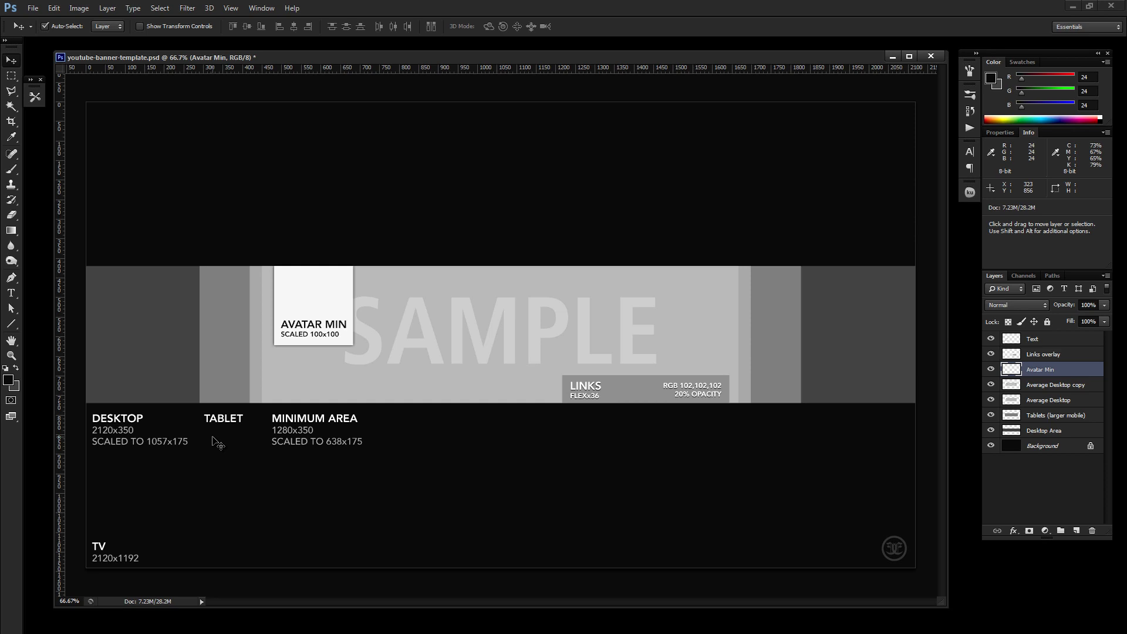
key(alt+Tab)
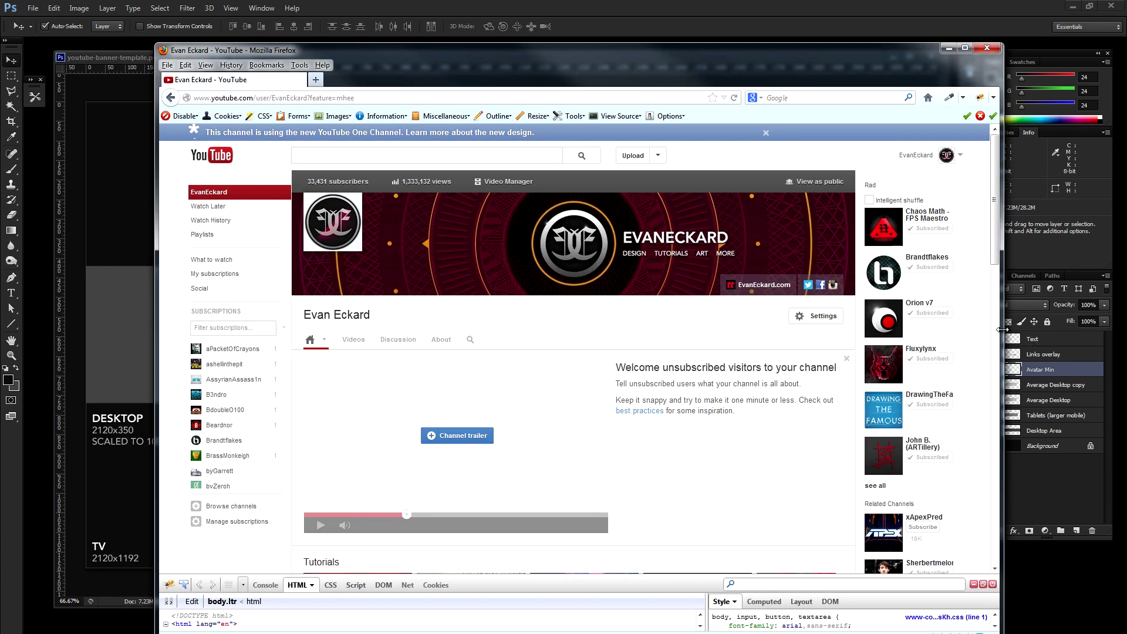
drag(1002, 329, 1119, 323)
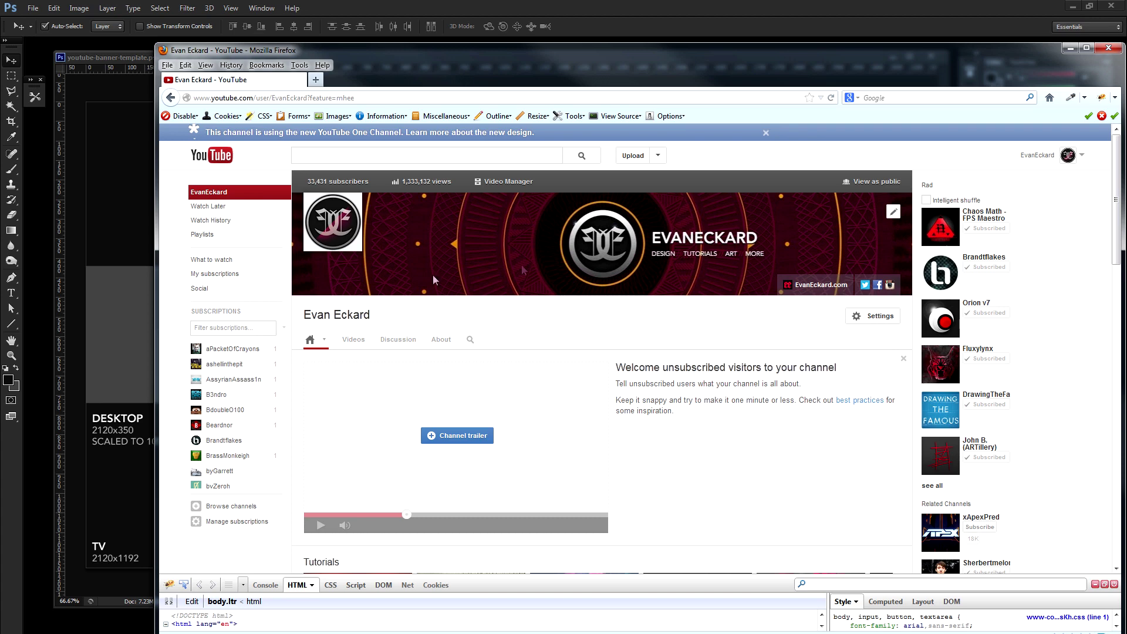
click(121, 58)
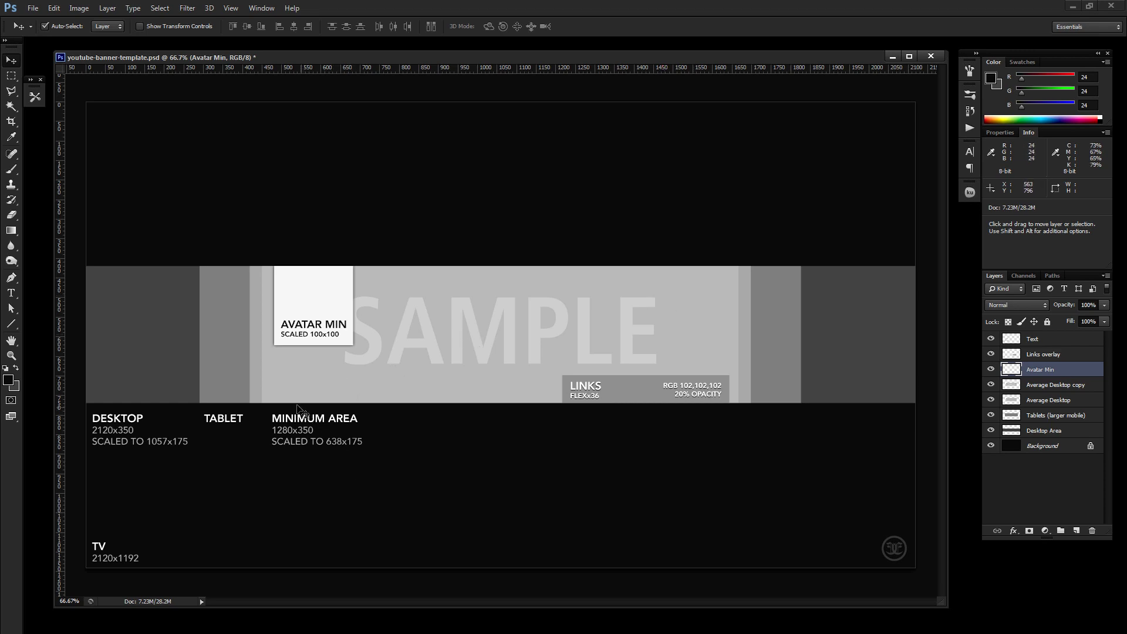
Step: Set the Average Desktop layer's opacity to 74%
click(259, 382)
key(7)
key(4)
Step: Hide and show the Average Desktop and Average Desktop copy layers to compare the banner areas they cover
click(991, 400)
click(991, 400)
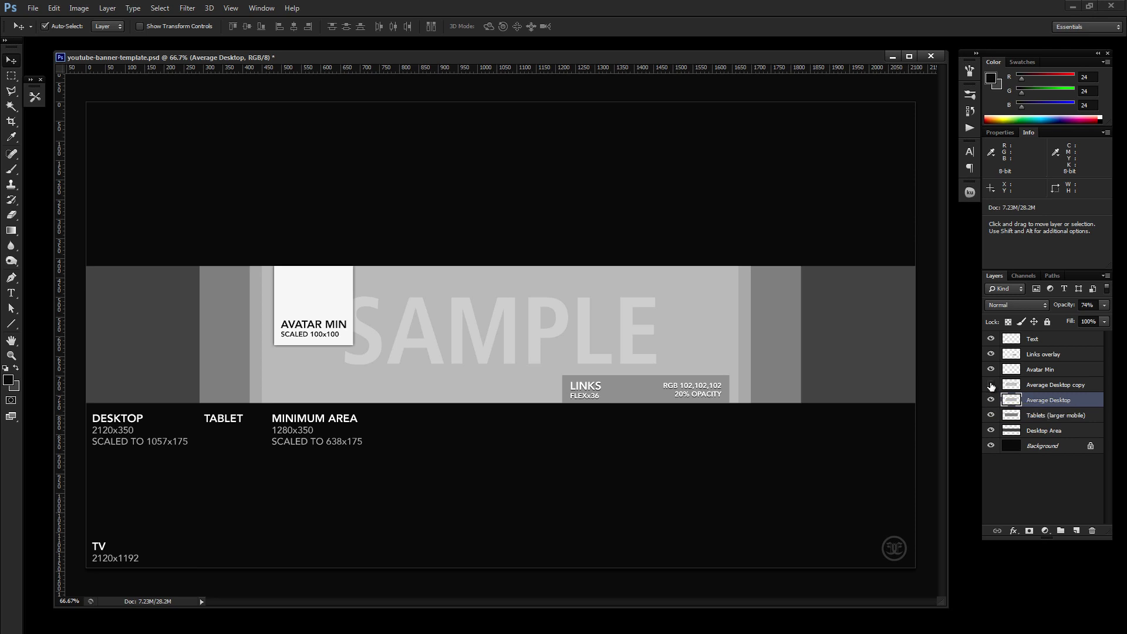
click(991, 385)
click(991, 385)
click(991, 385)
click(991, 385)
Step: Narrow the Firefox window to examine how the channel banner crops, and return to the Photoshop template
key(alt+Tab)
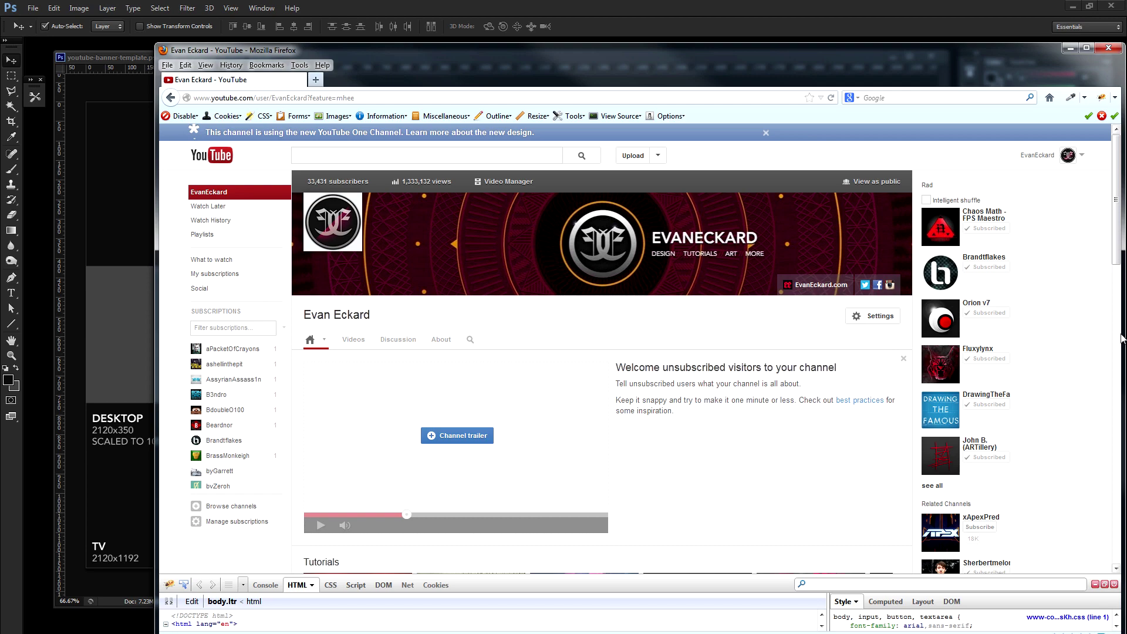
drag(1122, 338, 1028, 354)
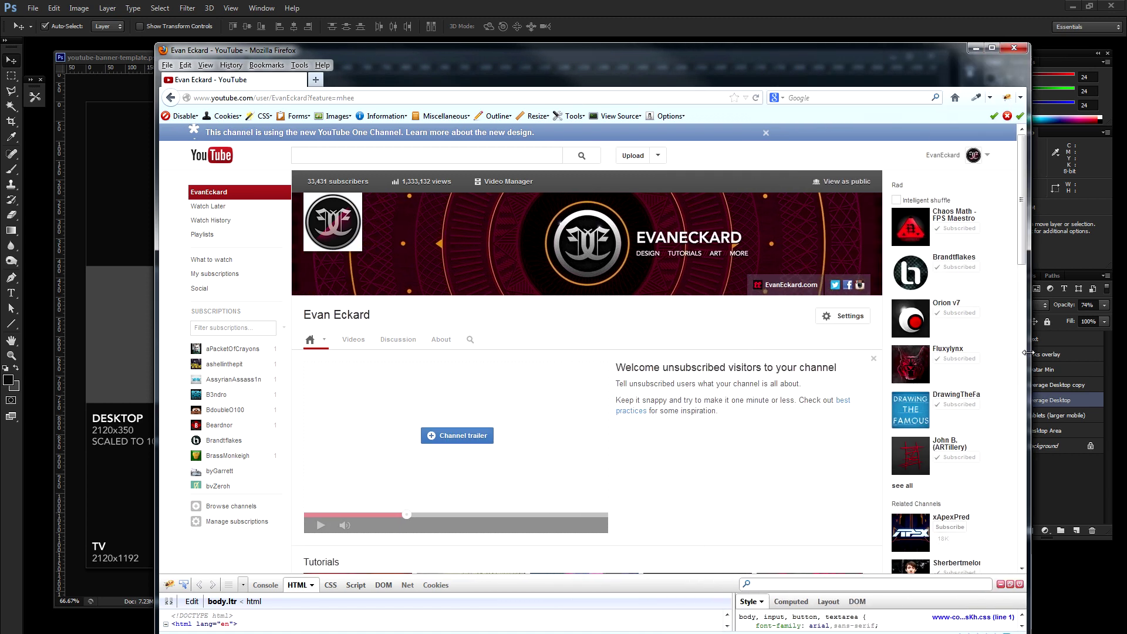
click(763, 7)
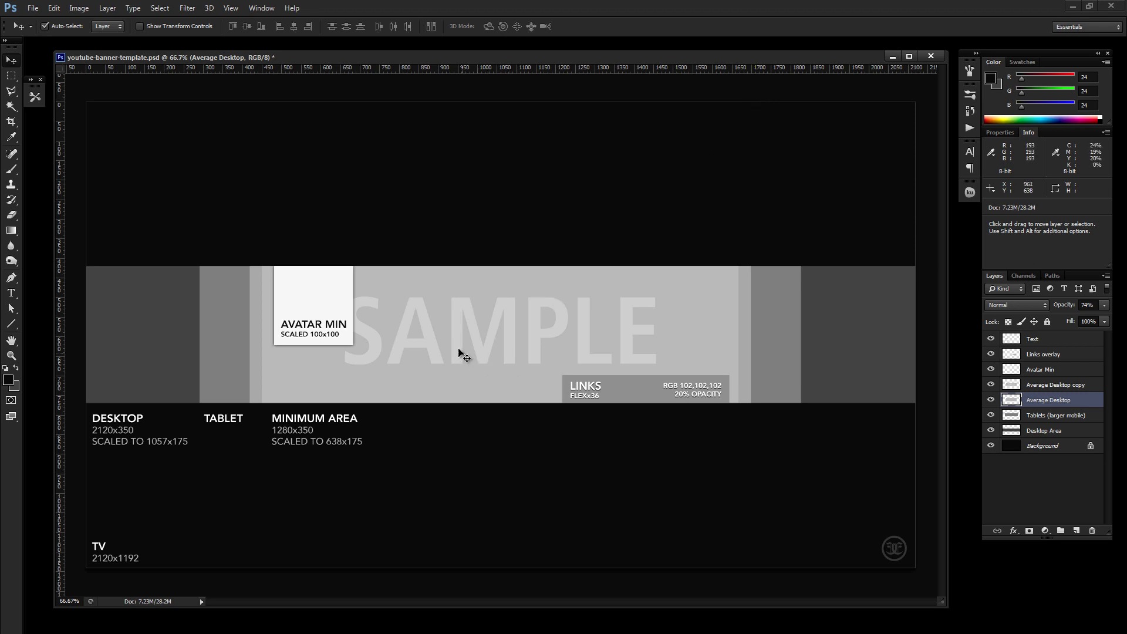
Step: Select the Avatar Min layer, switch to Firefox, enlarge the inspector and inspect the channel avatar image's dimensions
click(317, 309)
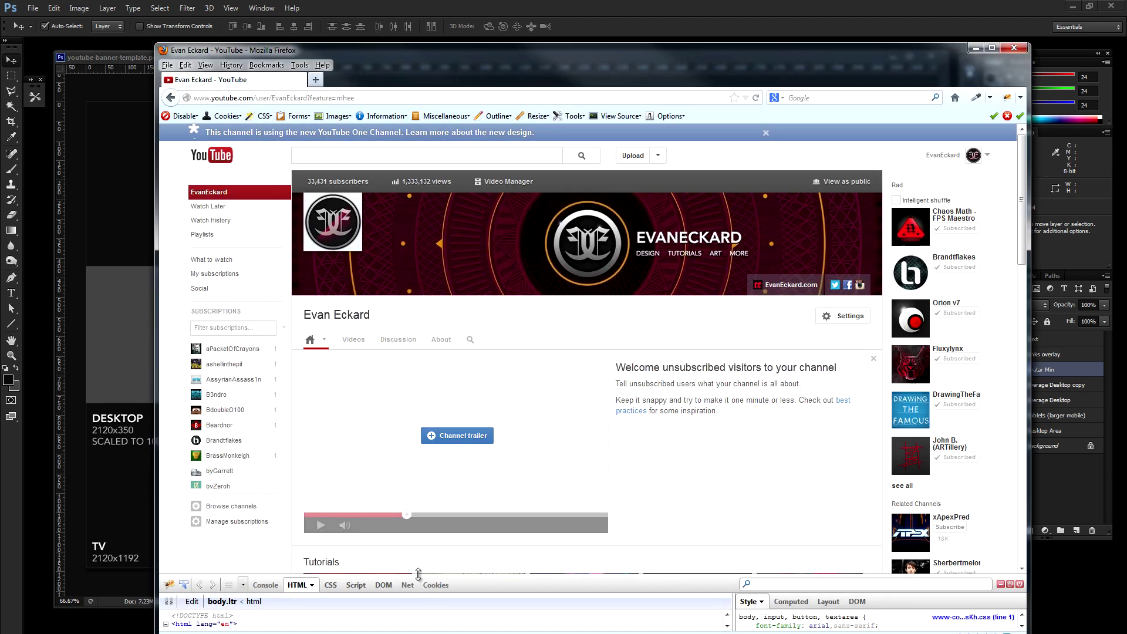
drag(418, 574, 426, 386)
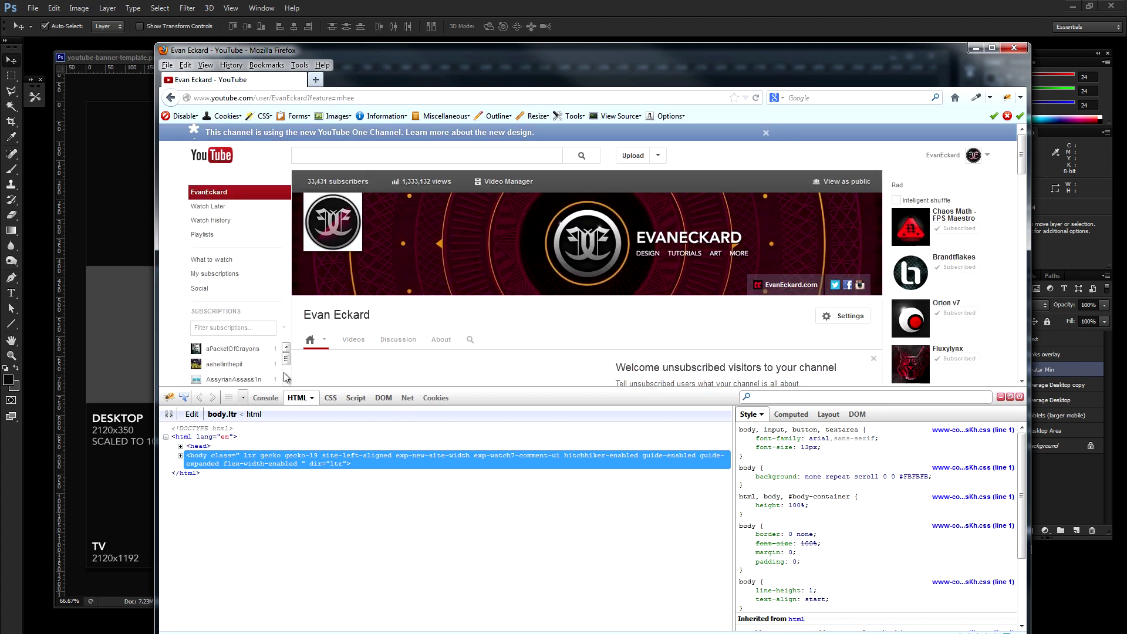
click(183, 399)
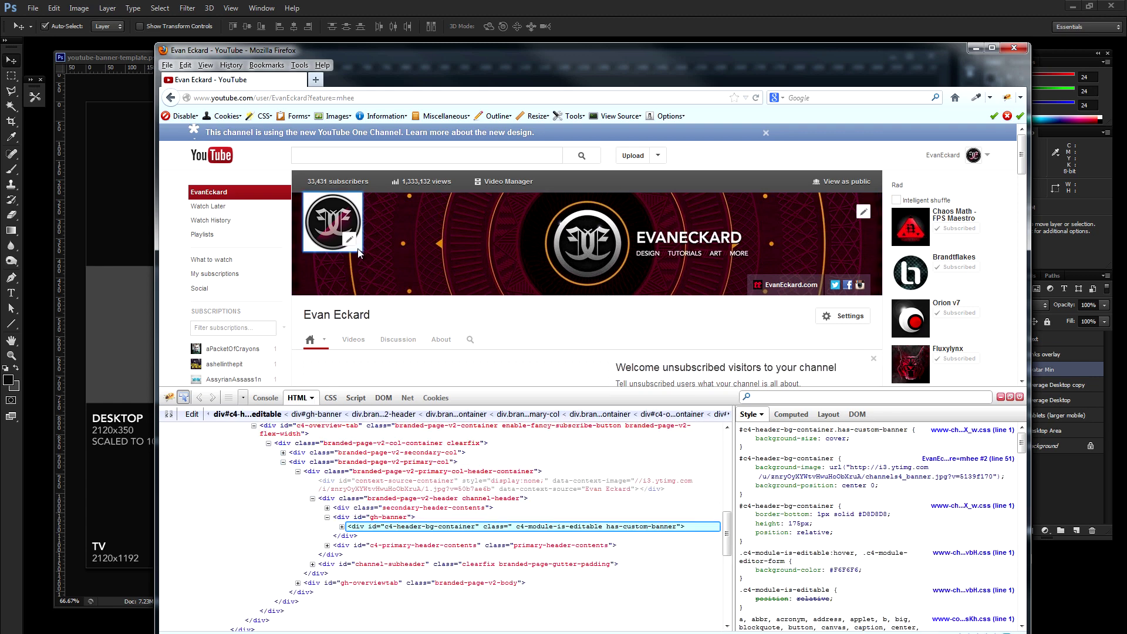
click(352, 242)
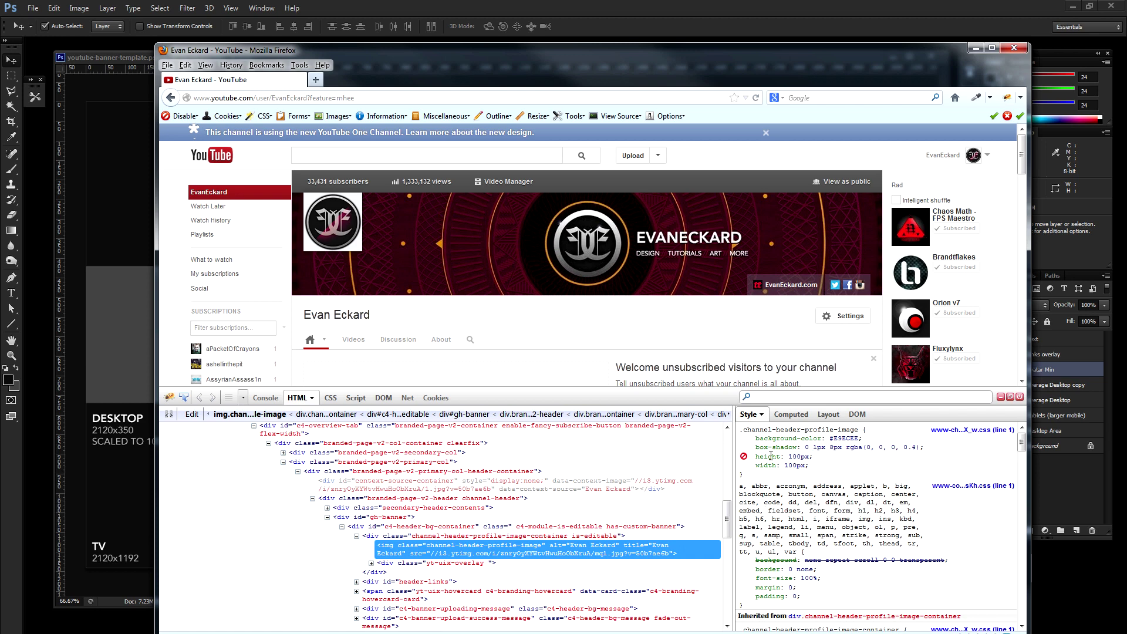
Step: Return to the Photoshop template and select the Links overlay layer, followed by the Average Desktop copy layer
click(681, 5)
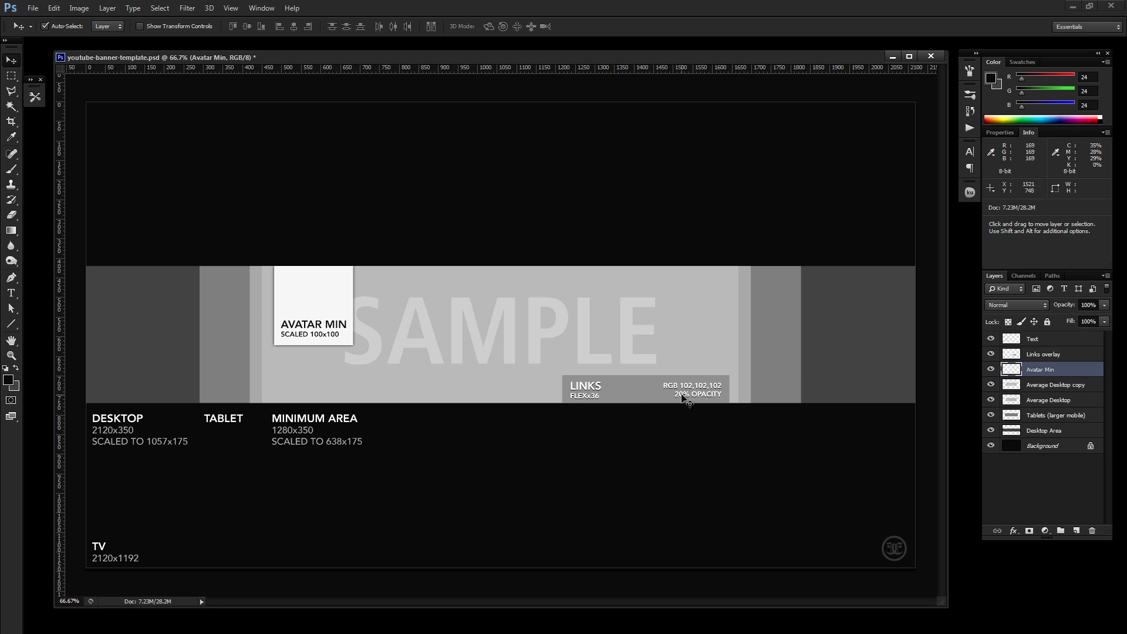
click(636, 392)
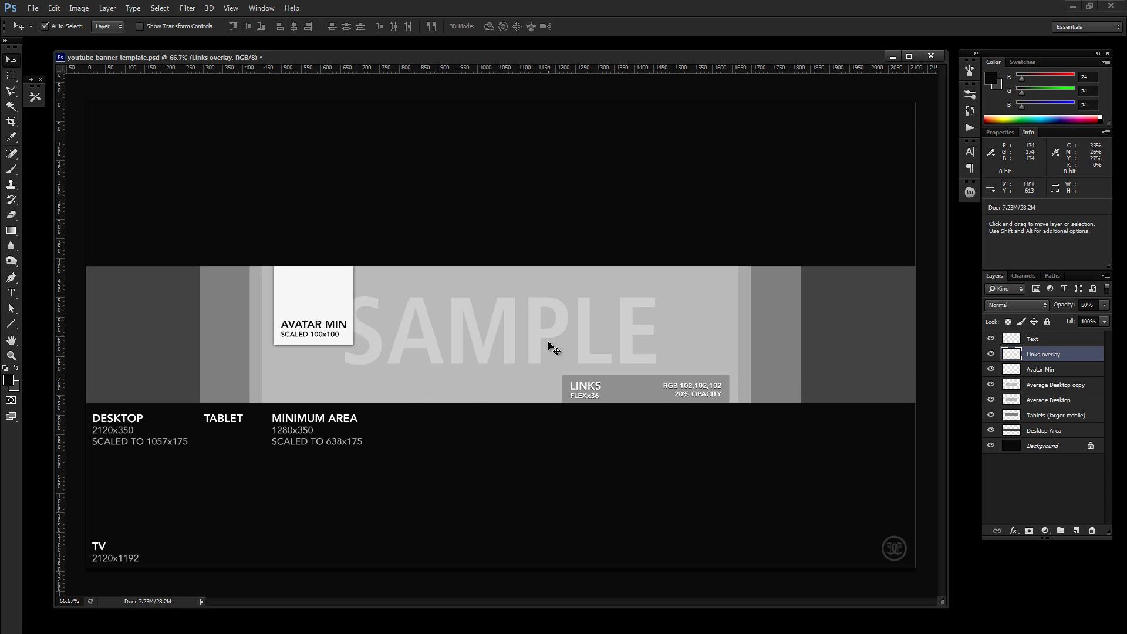
click(558, 327)
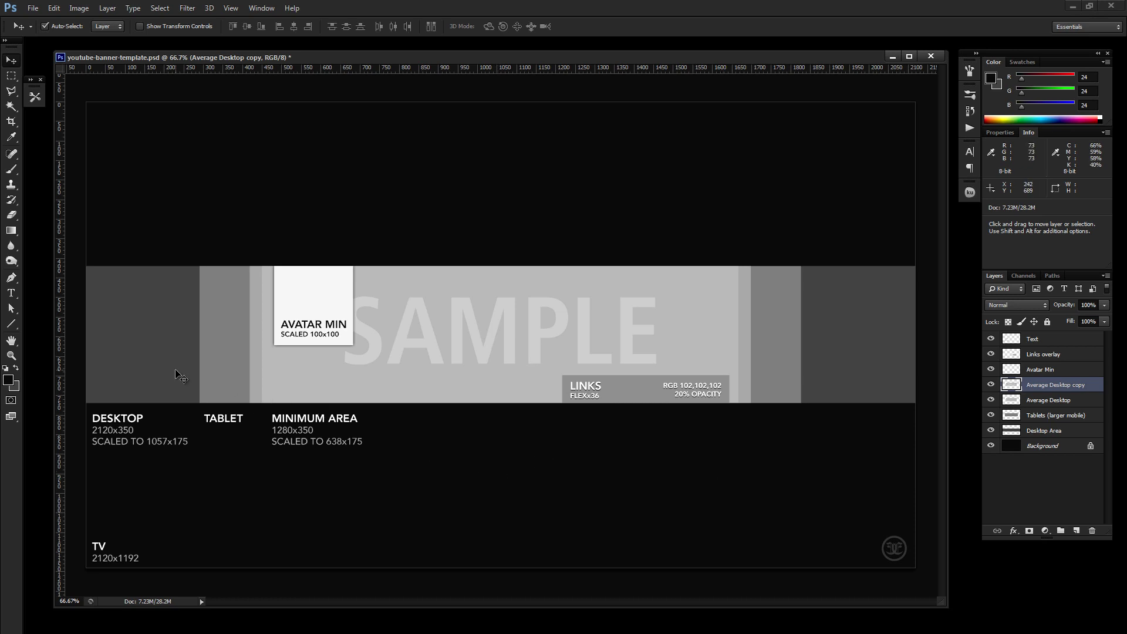
Step: Open Save for Web for the banner template and examine the JPEG preview across the desktop, tablet and minimum areas
click(33, 8)
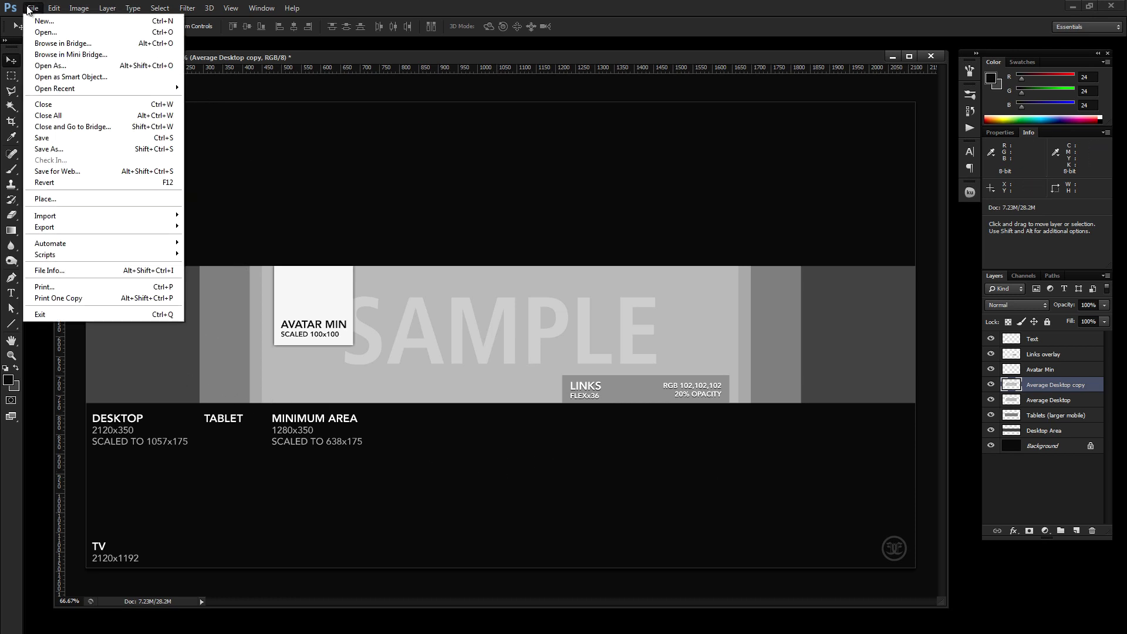
click(99, 174)
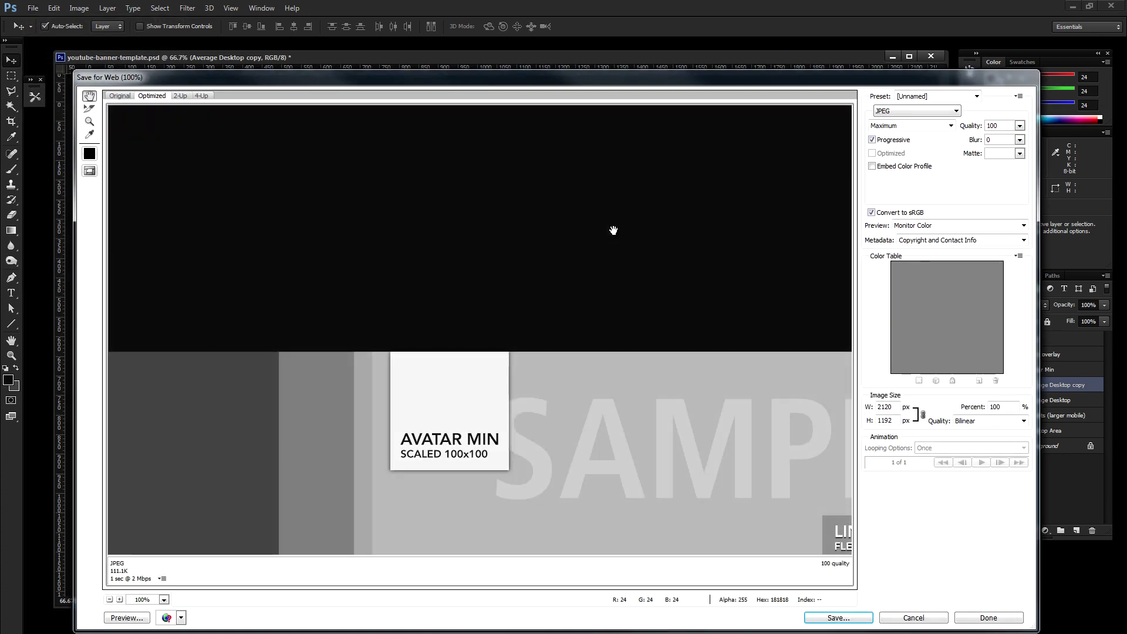
drag(751, 426, 526, 311)
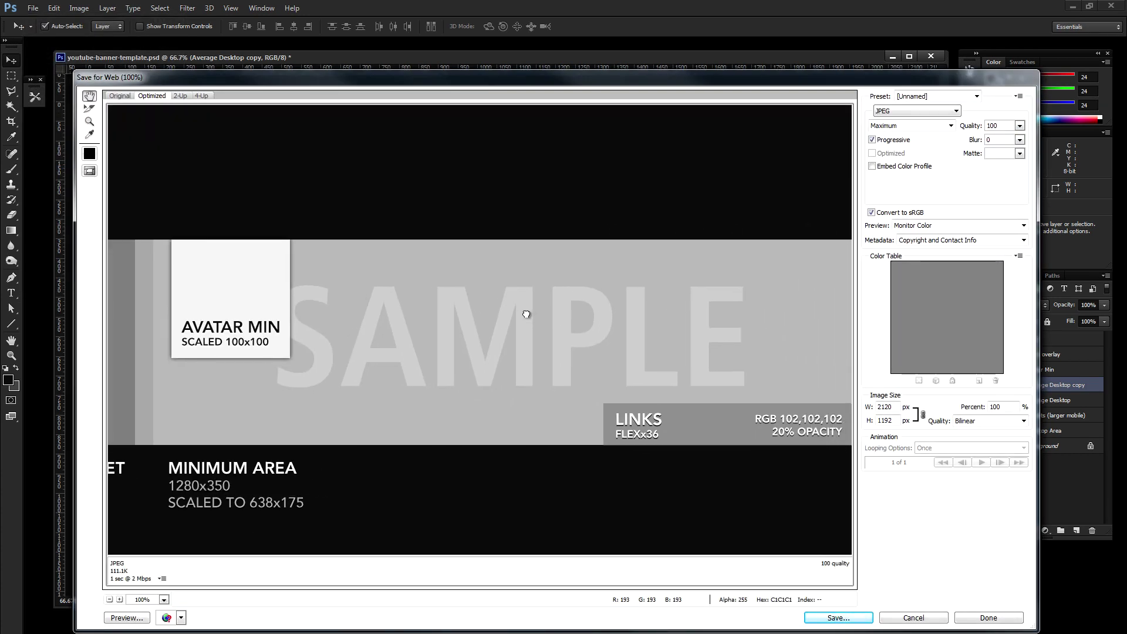
drag(746, 333, 624, 325)
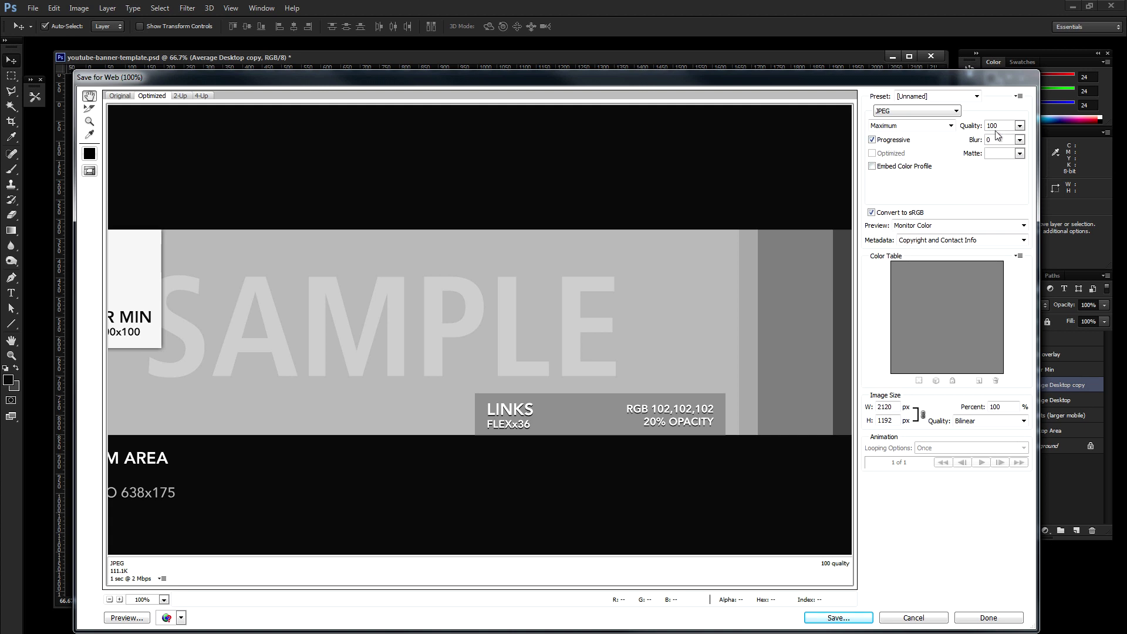
click(1020, 128)
click(629, 198)
drag(767, 333, 619, 299)
drag(291, 306, 716, 320)
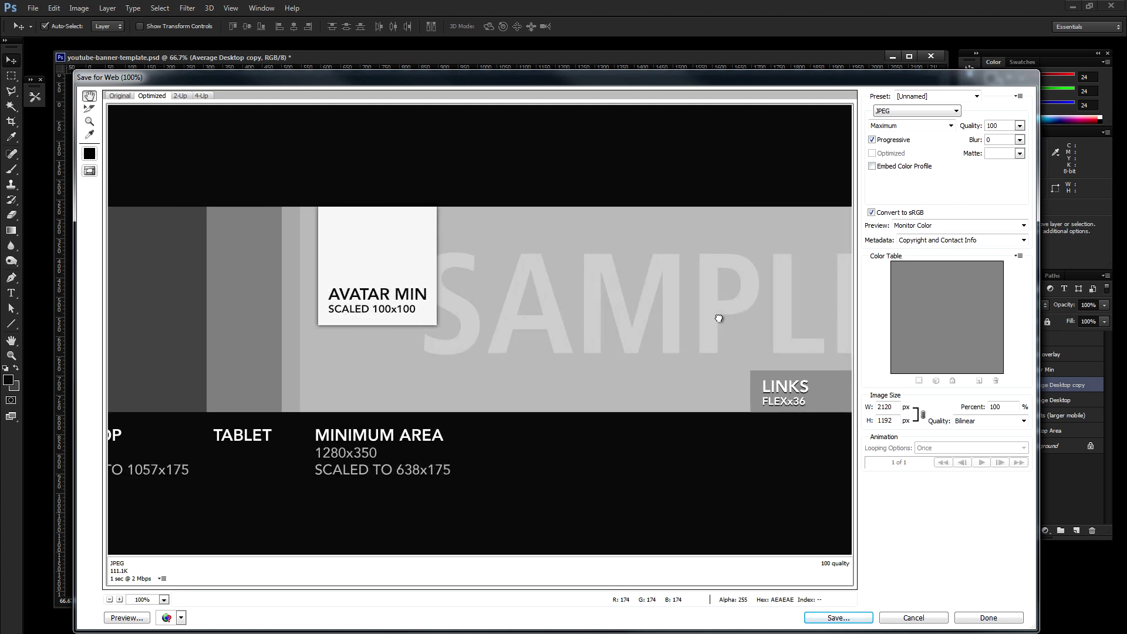
drag(527, 341, 600, 344)
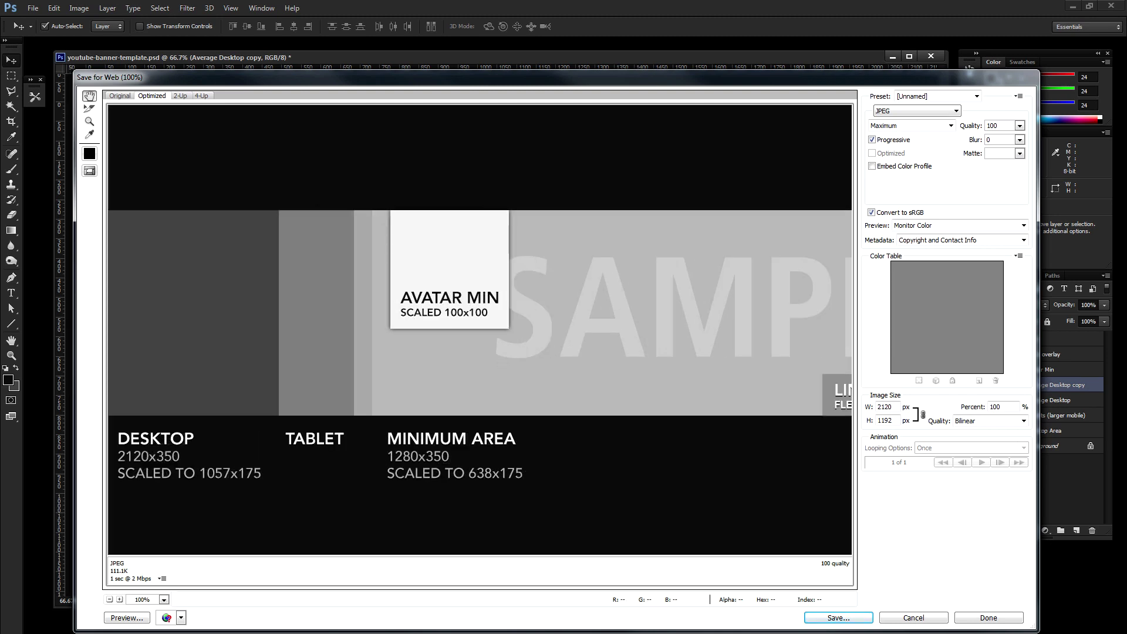
Step: Recheck the channel banner's scaling in Firefox with a smaller inspector and a resized window, and cancel the Save for Web export in Photoshop
click(88, 604)
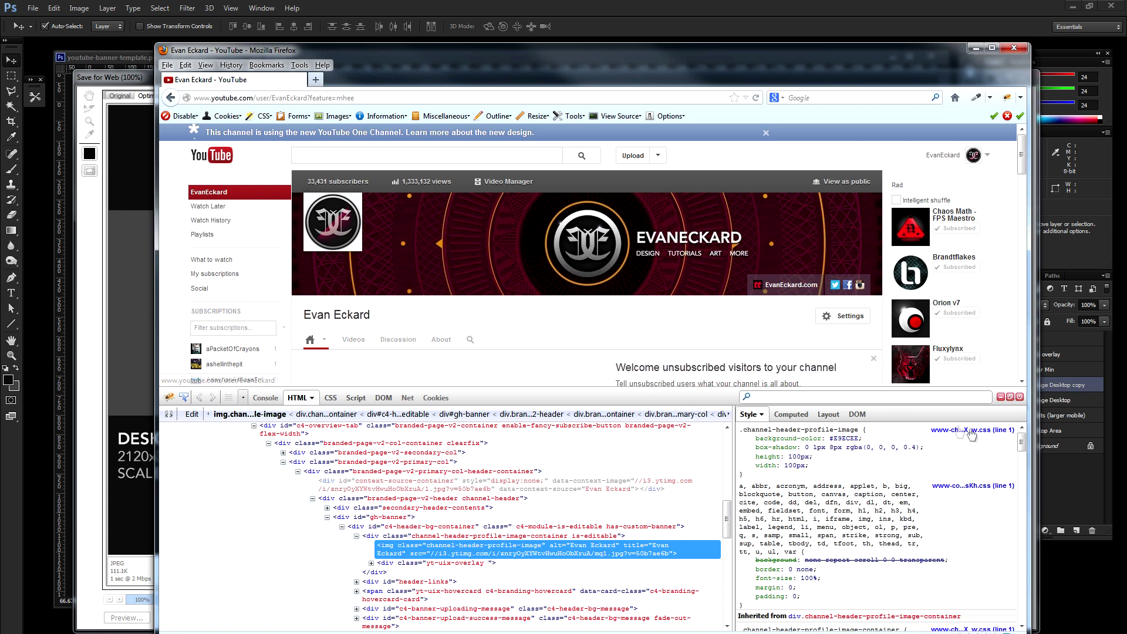
drag(972, 393, 973, 560)
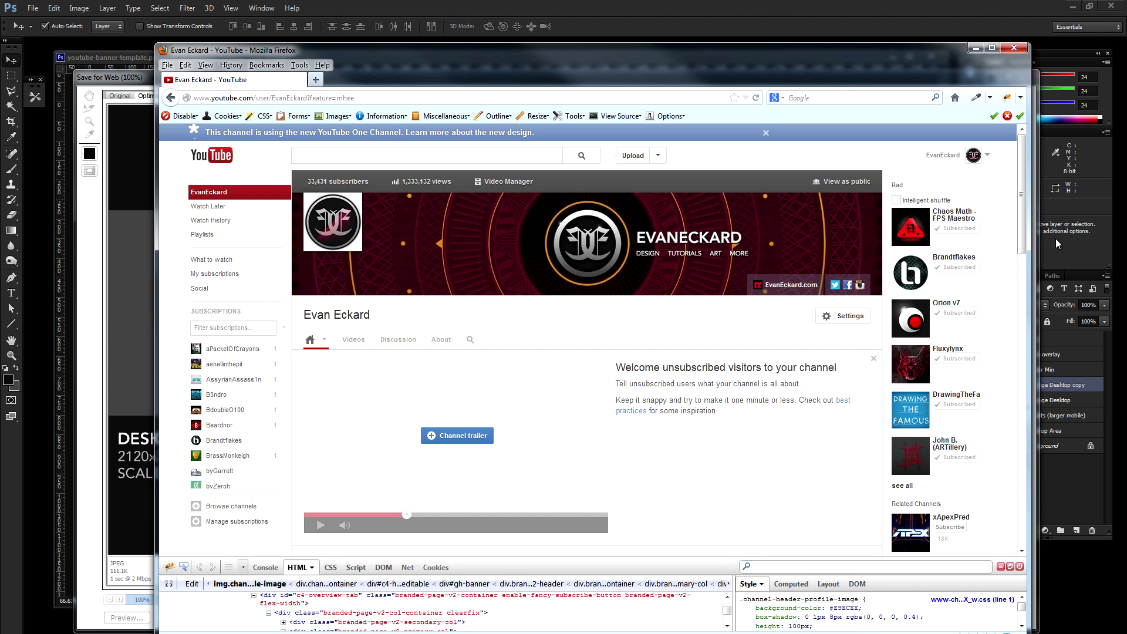
mouse_move(1031, 233)
mouse_down()
mouse_move(771, 239)
mouse_move(1031, 237)
mouse_up()
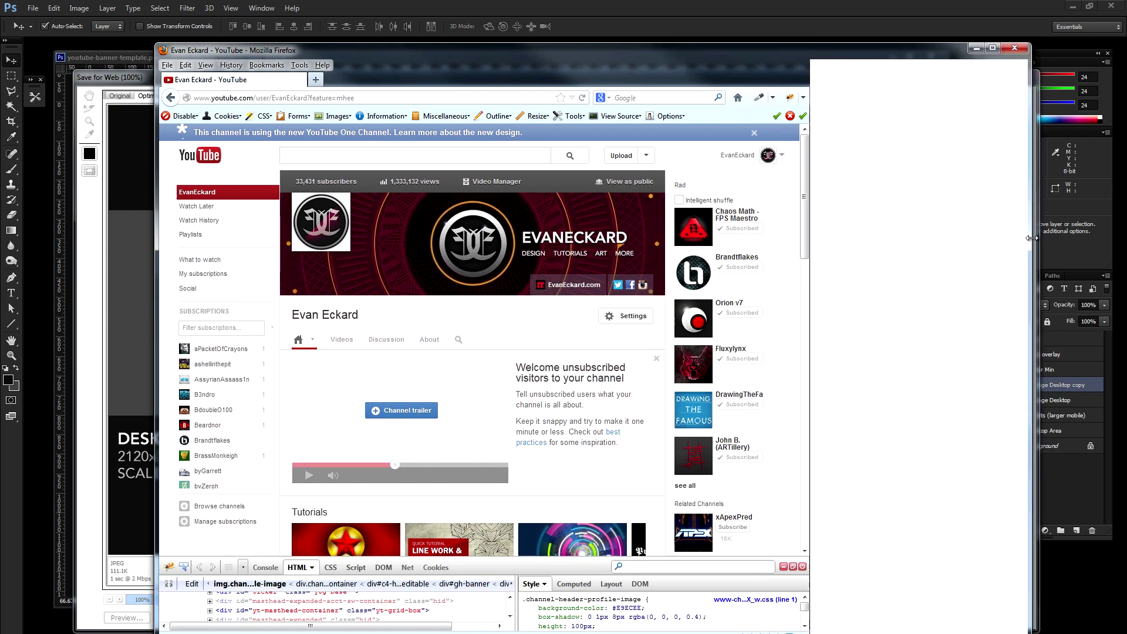
drag(1020, 186, 1021, 145)
click(857, 5)
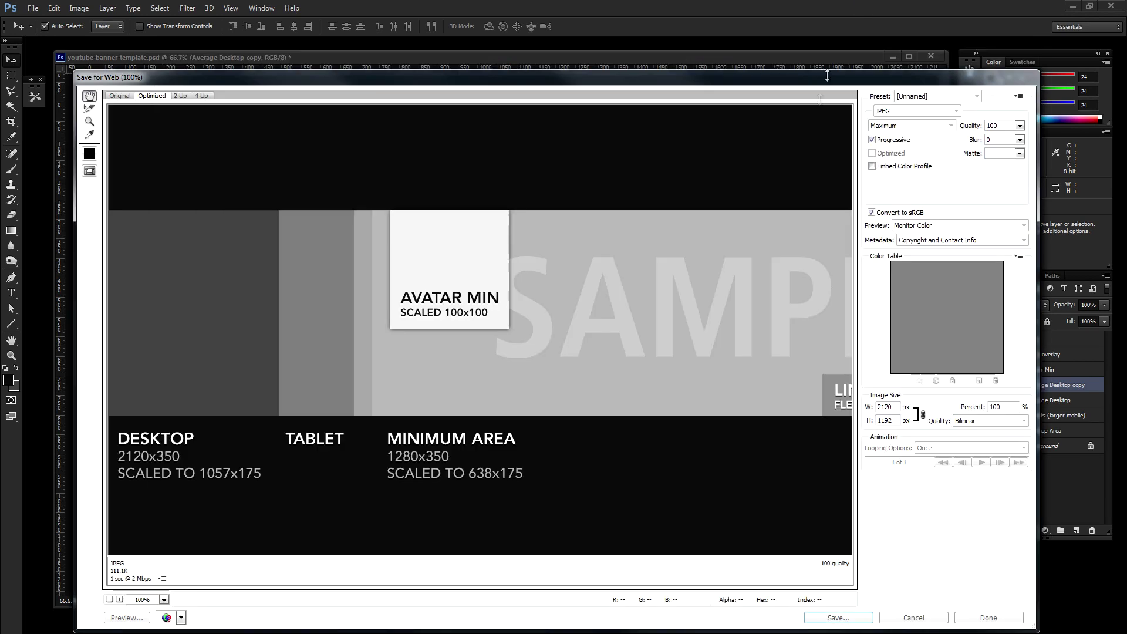
click(920, 619)
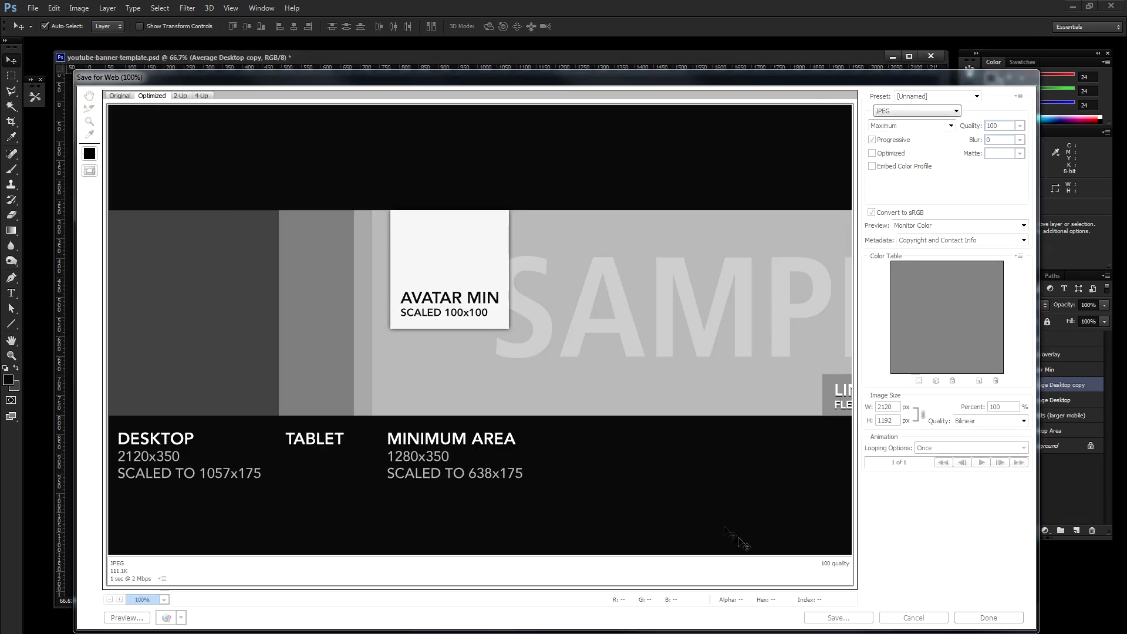